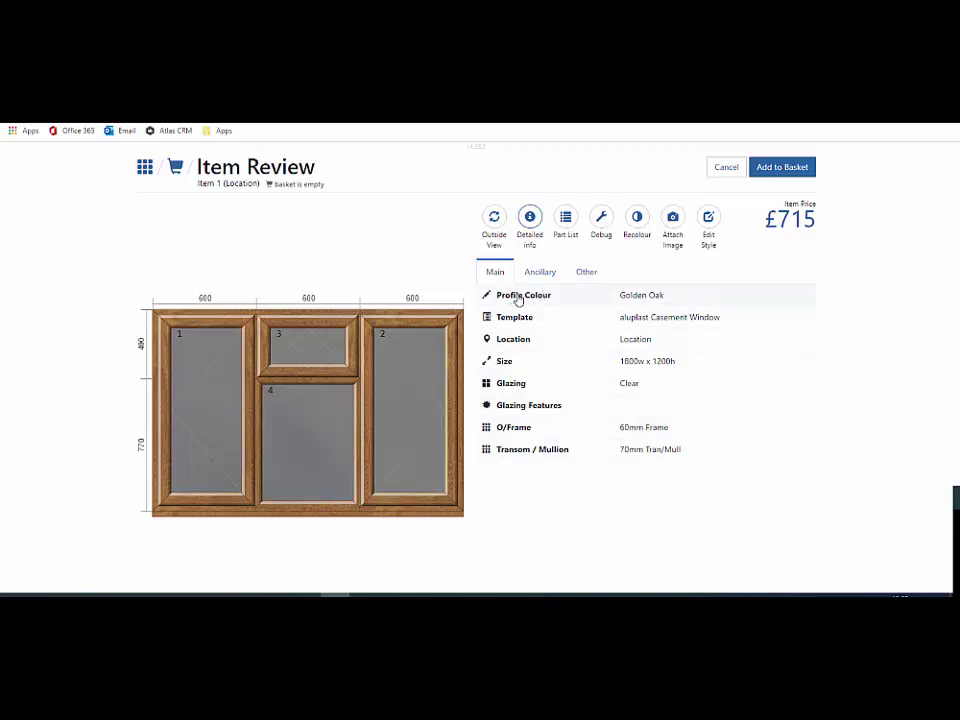
# Clear the old room name and apply Front Bedroom from the predefined location list
pyautogui.click(518, 297)
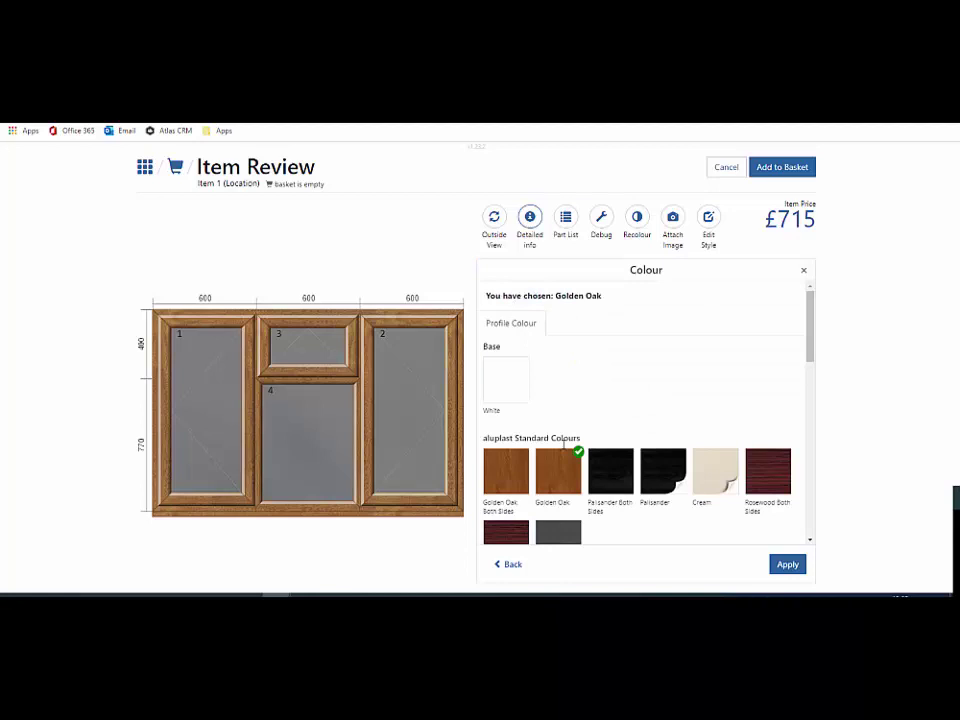
pyautogui.click(804, 274)
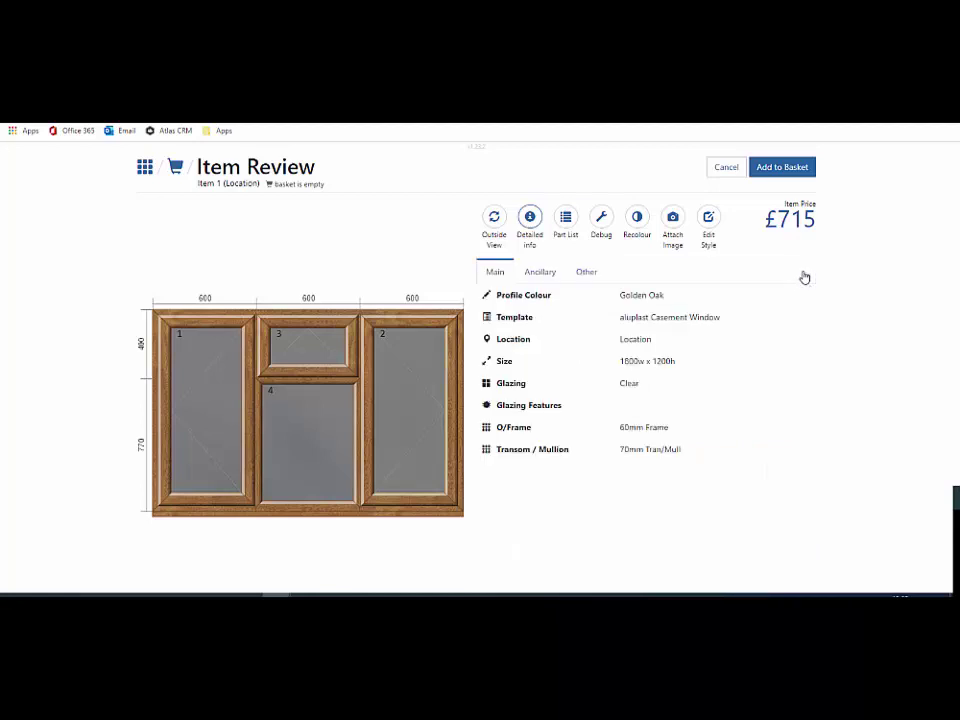
pyautogui.click(519, 344)
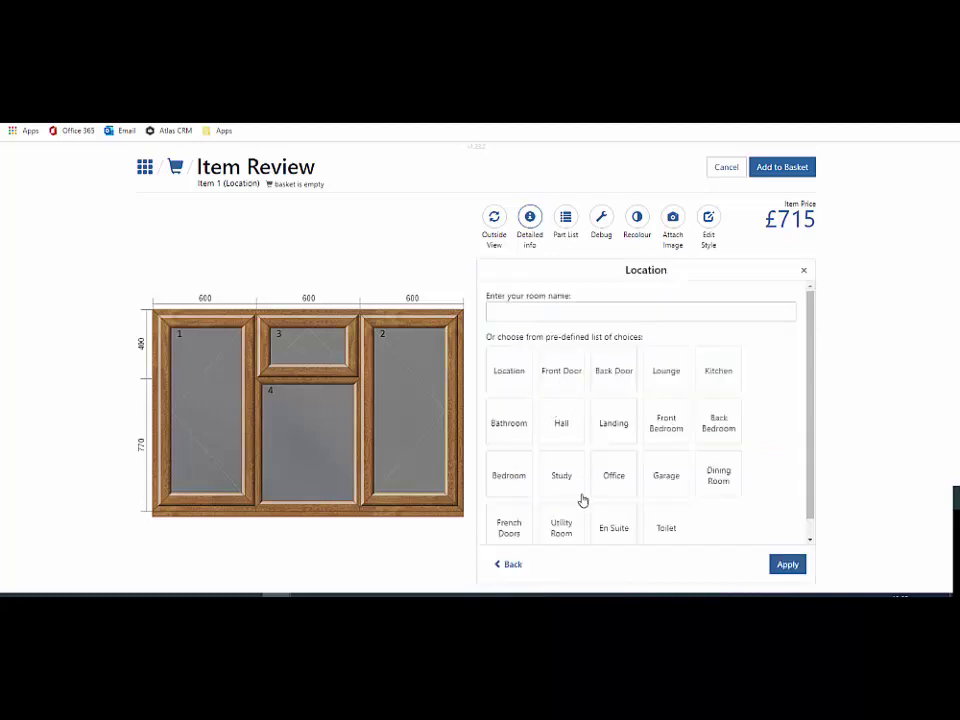
pyautogui.scroll(-1, 580, 497)
pyautogui.scroll(1, 600, 441)
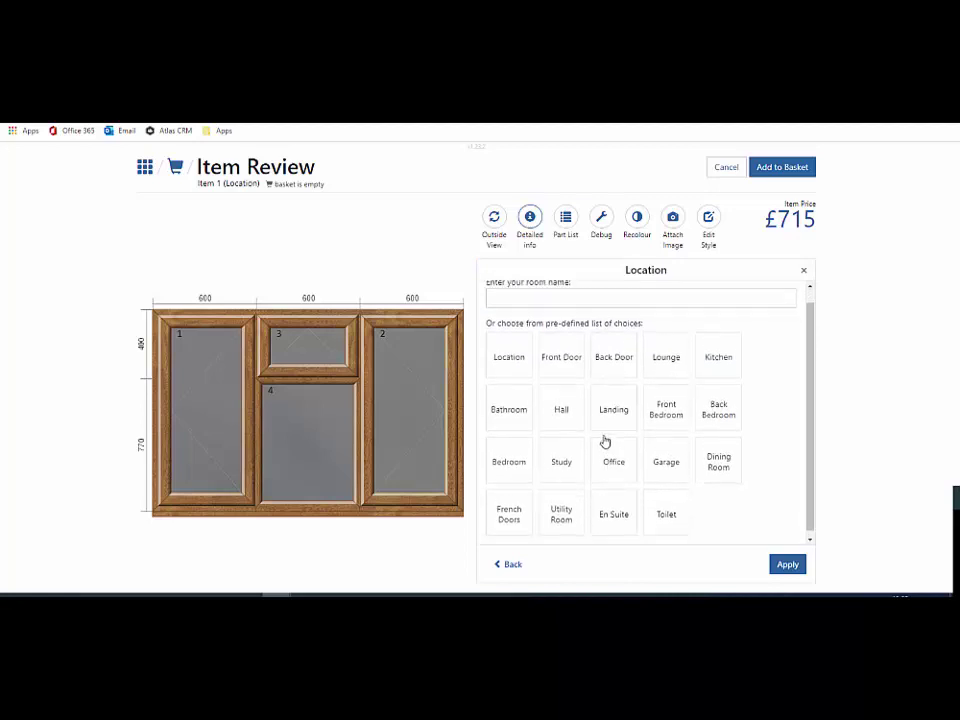
pyautogui.click(662, 368)
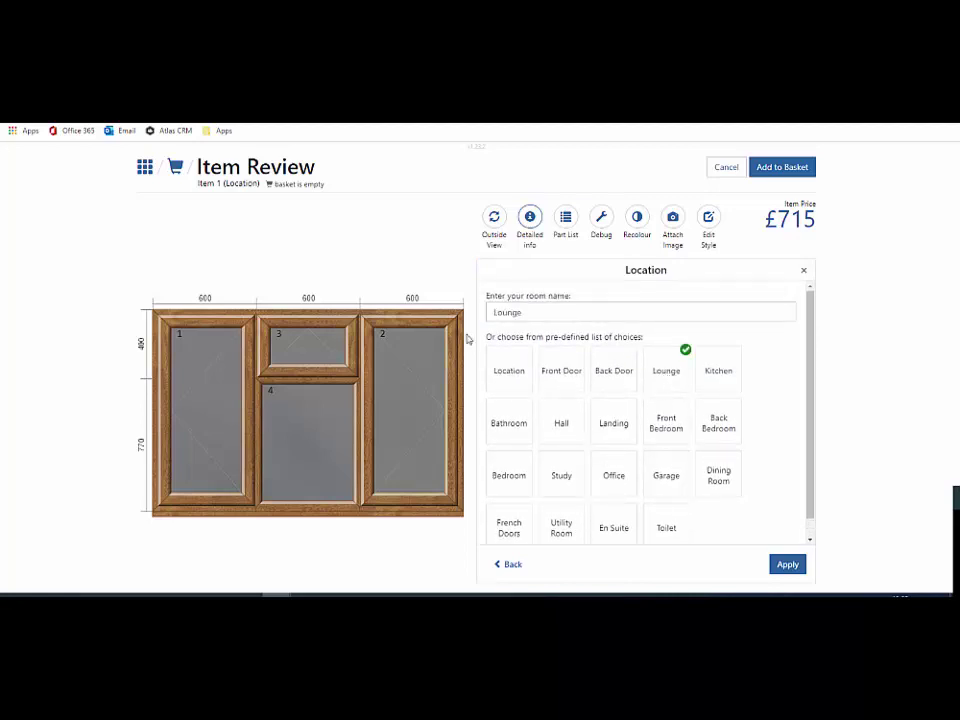
pyautogui.moveTo(536, 312); pyautogui.dragTo(490, 314)
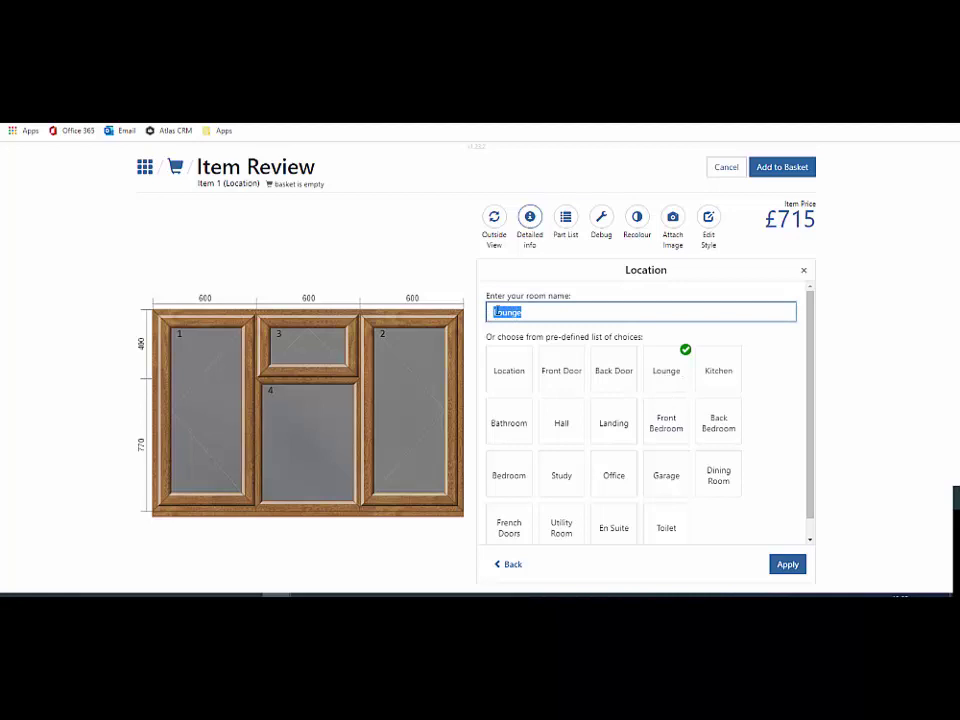
pyautogui.press('BackSpace')
pyautogui.click(676, 430)
pyautogui.click(784, 566)
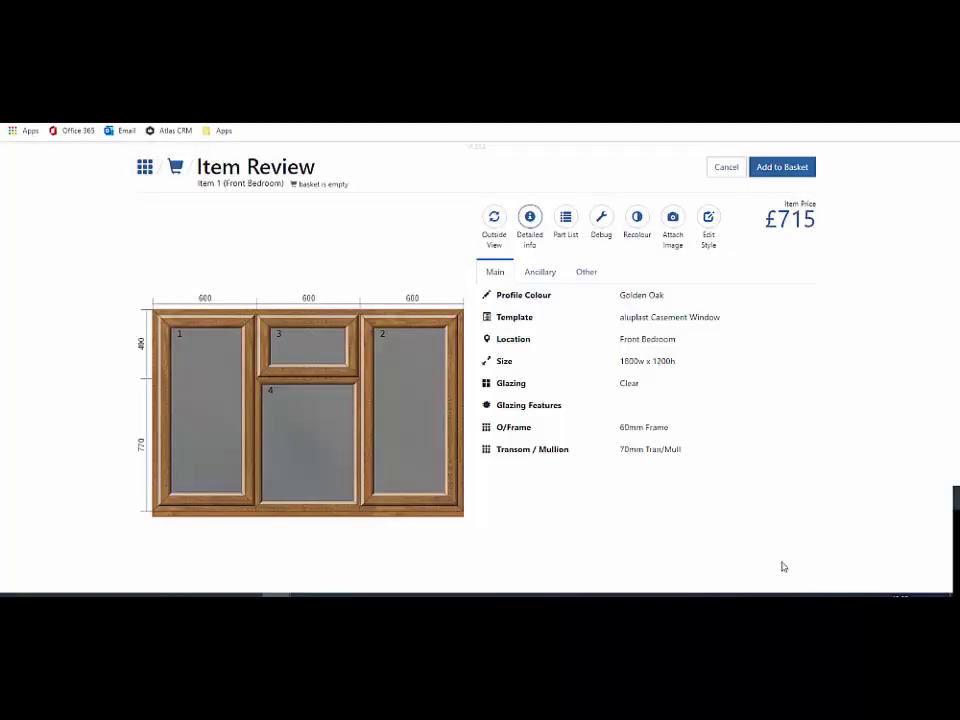
pyautogui.click(517, 388)
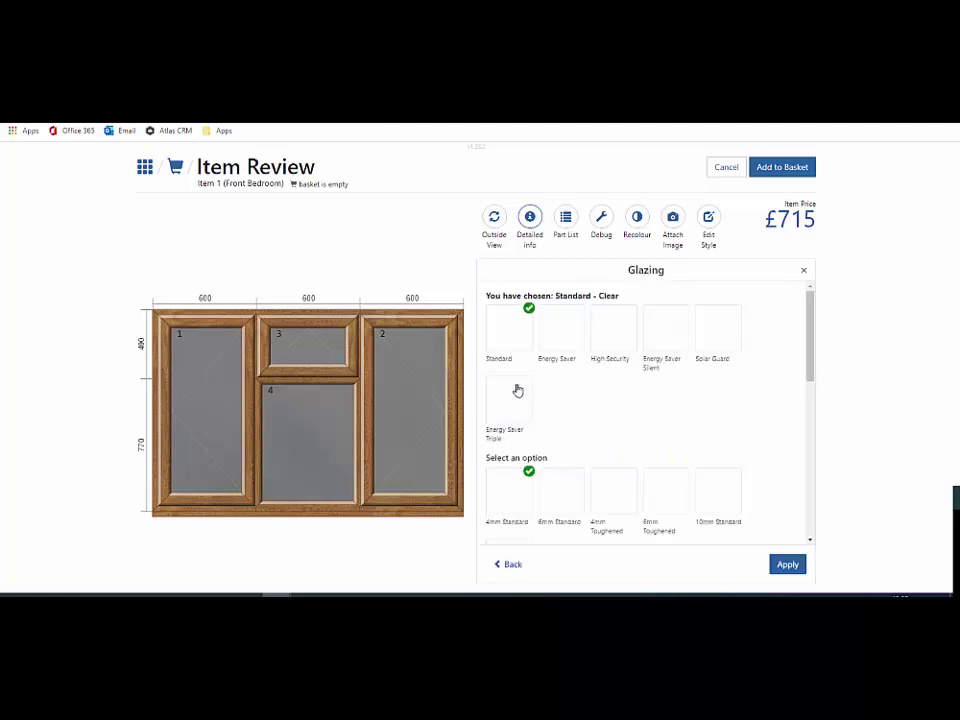
pyautogui.scroll(-2, 570, 428)
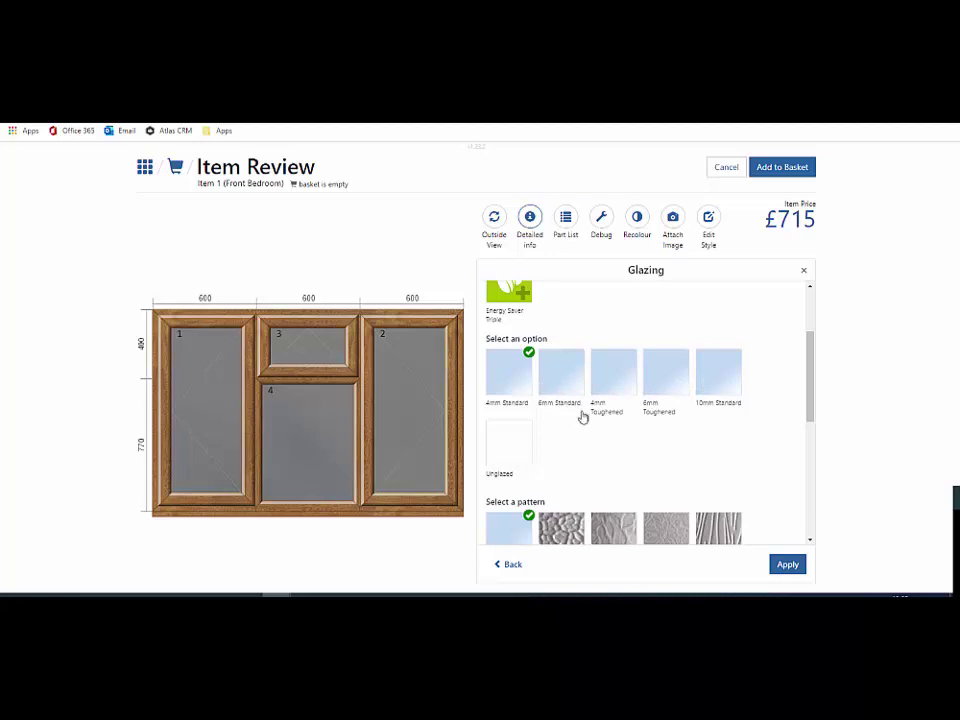
pyautogui.scroll(-1, 587, 422)
pyautogui.scroll(-1, 590, 432)
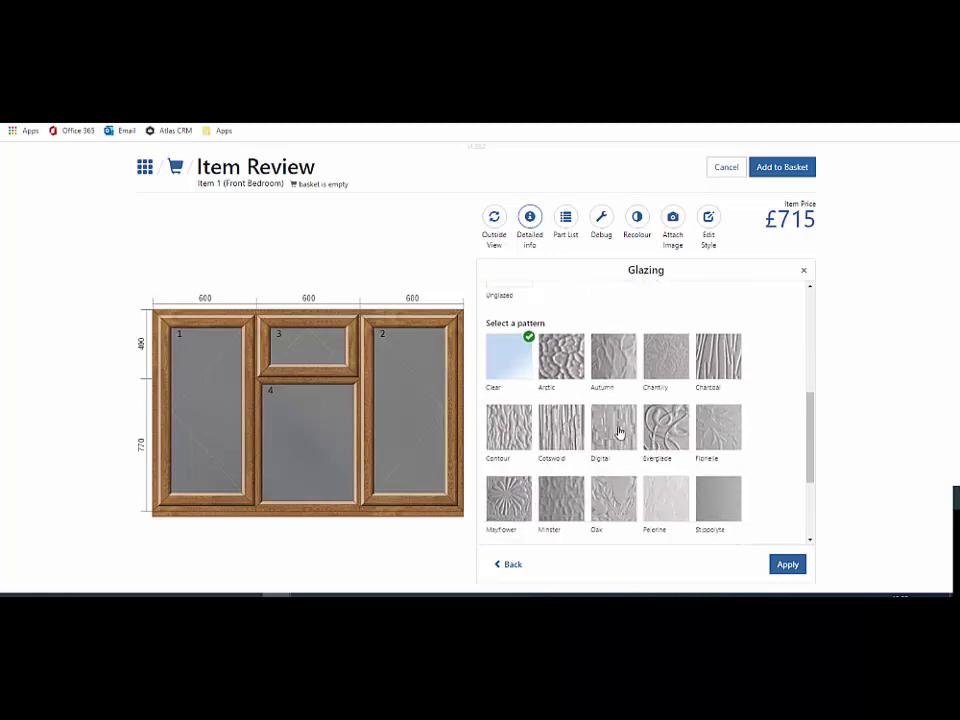
pyautogui.click(610, 436)
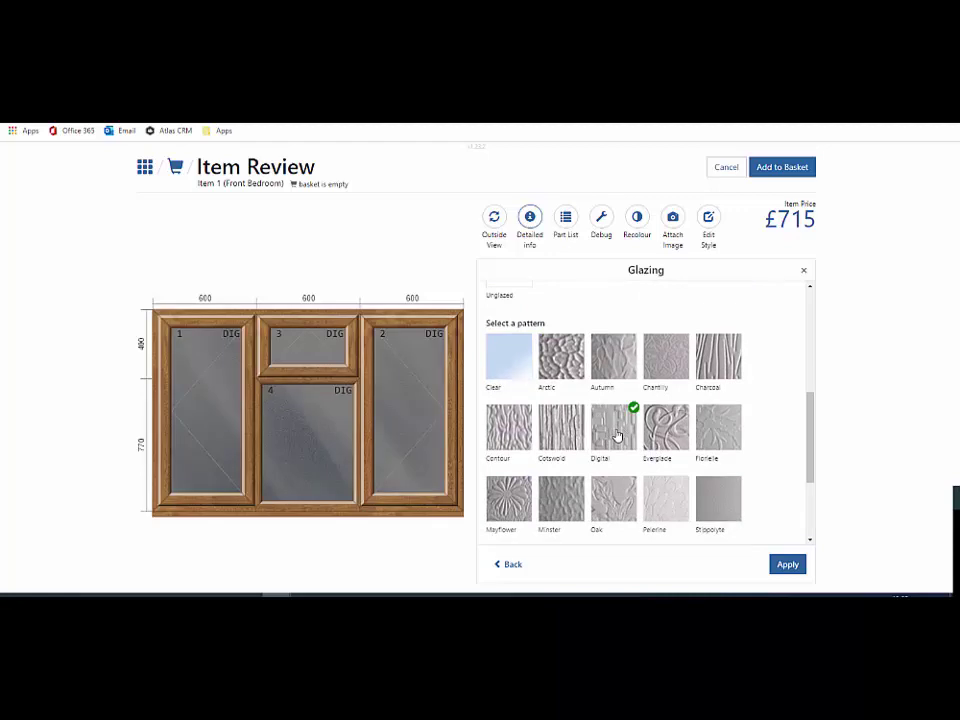
pyautogui.click(508, 433)
pyautogui.click(568, 367)
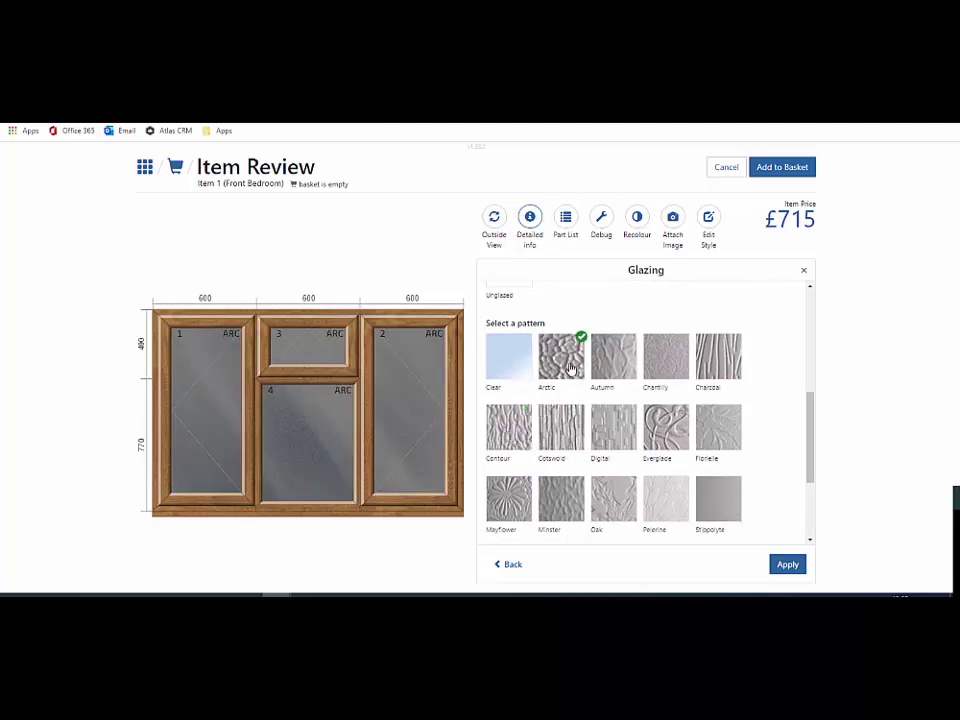
pyautogui.click(666, 365)
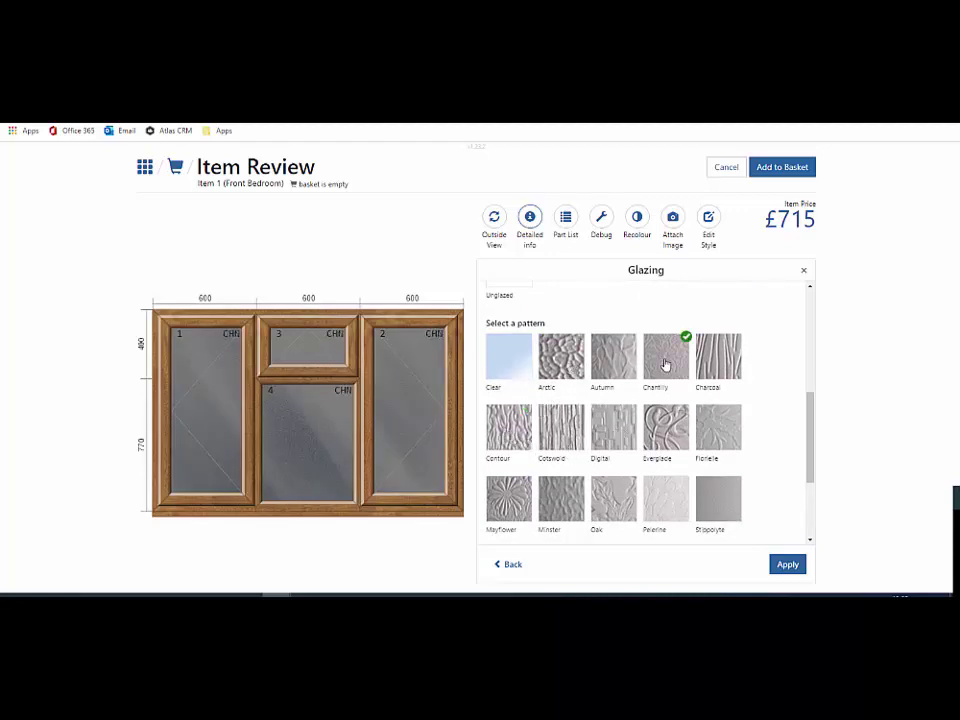
pyautogui.click(716, 434)
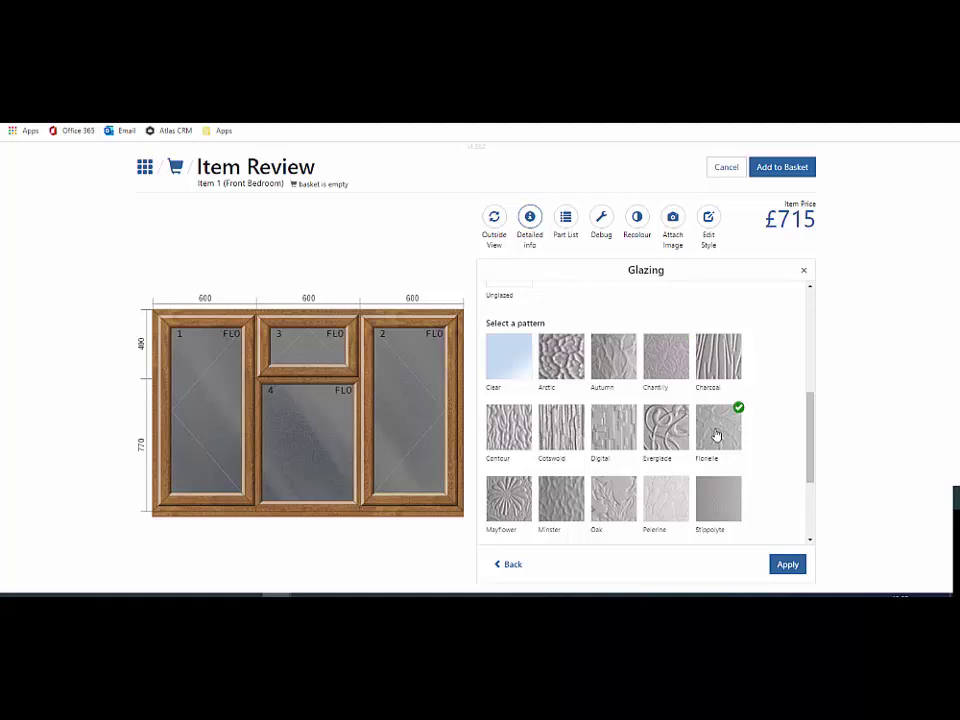
pyautogui.click(512, 364)
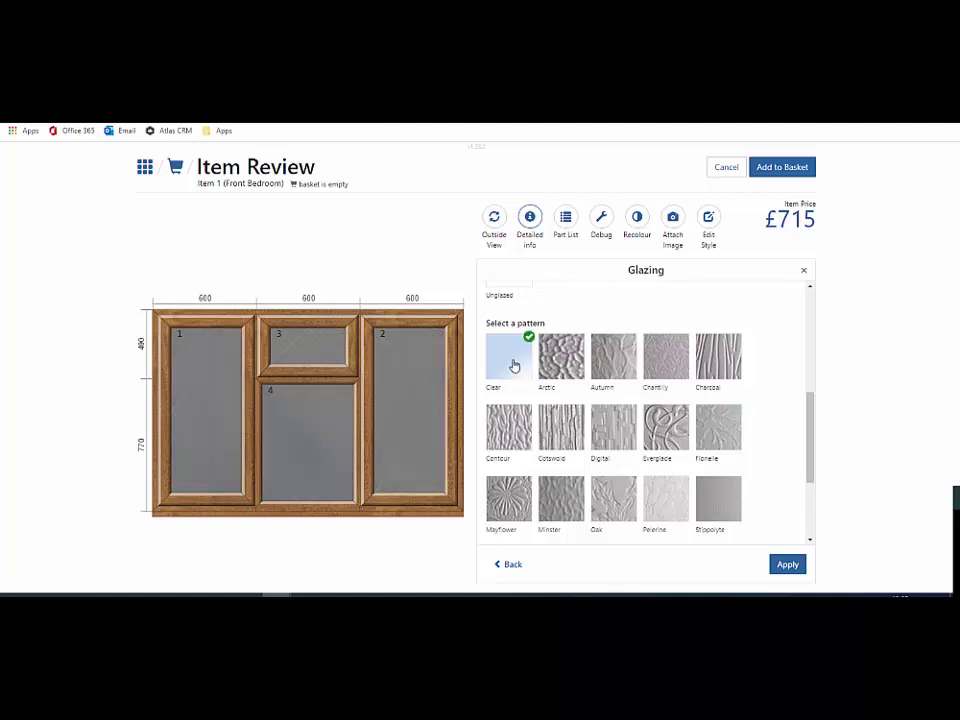
pyautogui.click(787, 565)
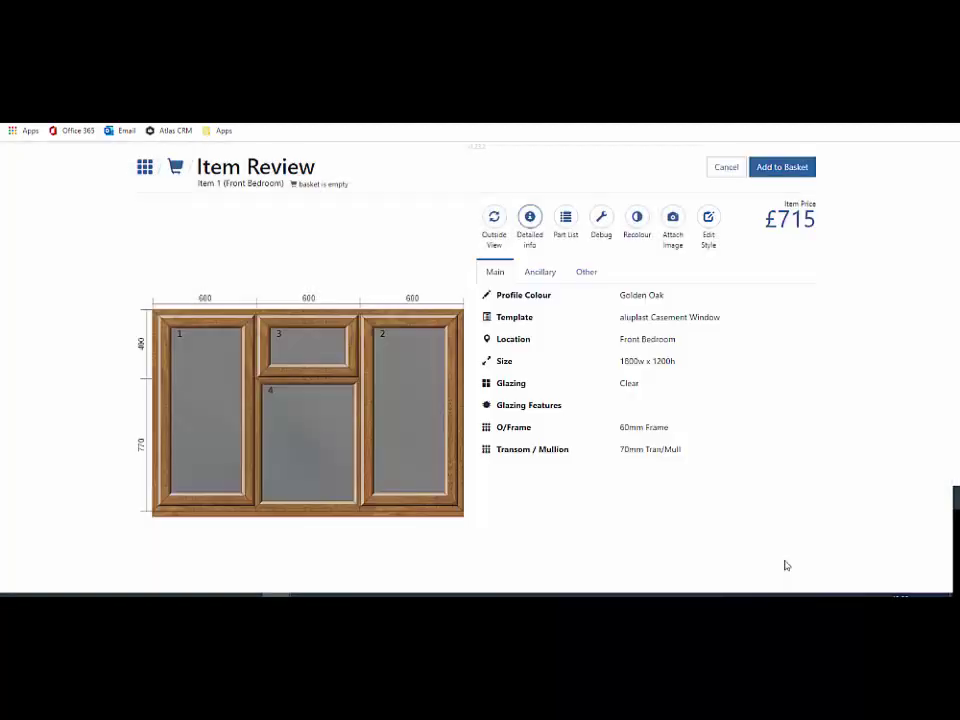
pyautogui.click(529, 409)
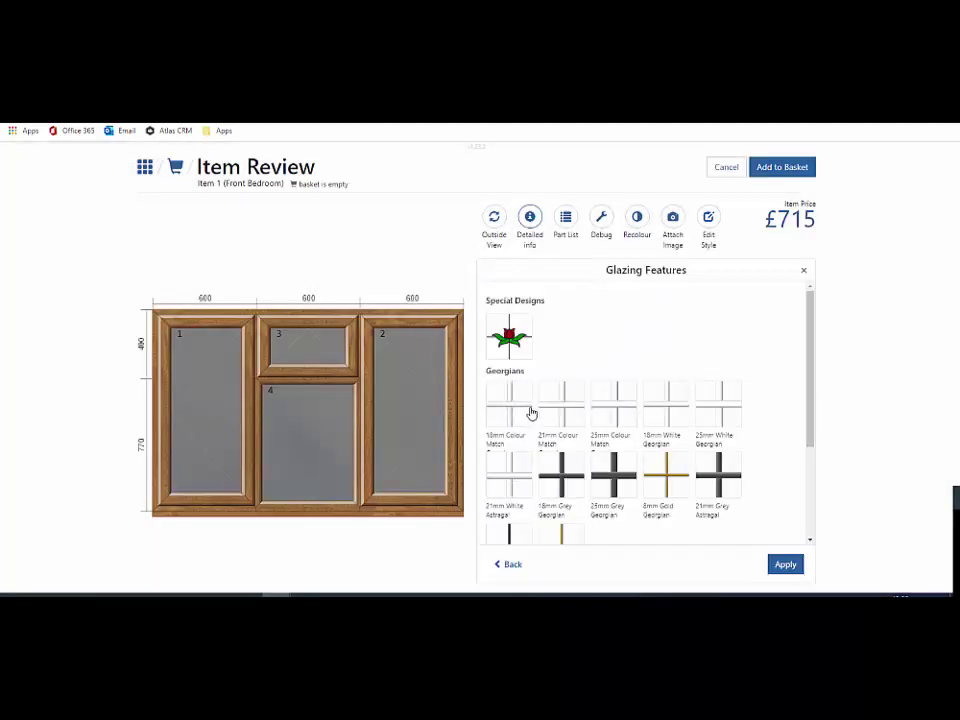
pyautogui.scroll(-3, 576, 453)
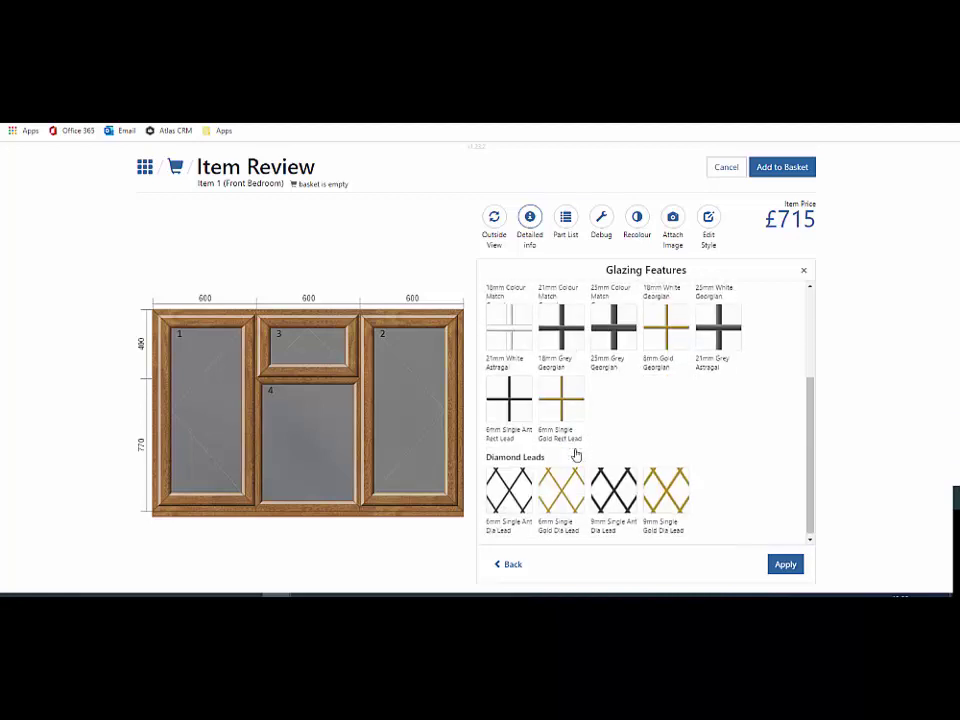
pyautogui.scroll(1, 574, 456)
pyautogui.scroll(2, 612, 494)
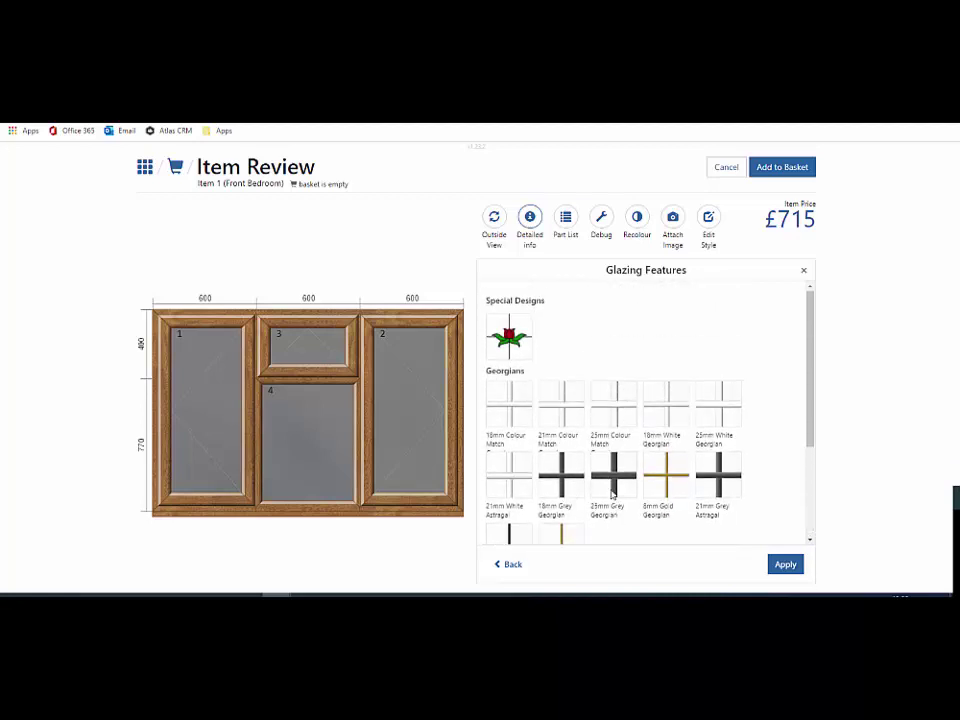
pyautogui.click(804, 271)
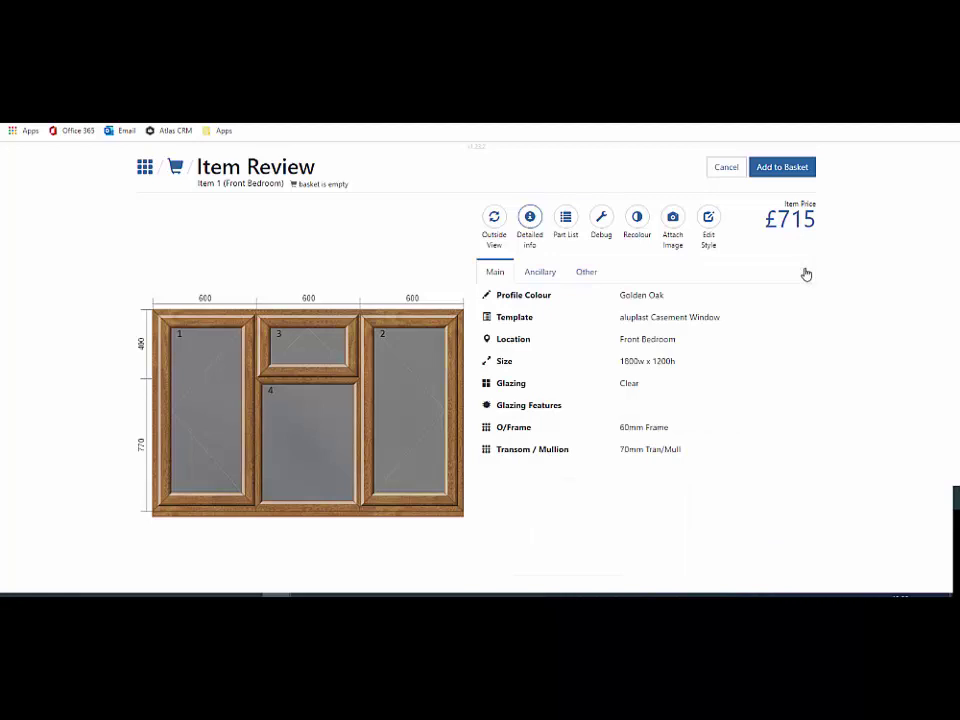
# Set the outer frame to 60mm Frame after trying the 75mm and 50mm options
pyautogui.click(513, 432)
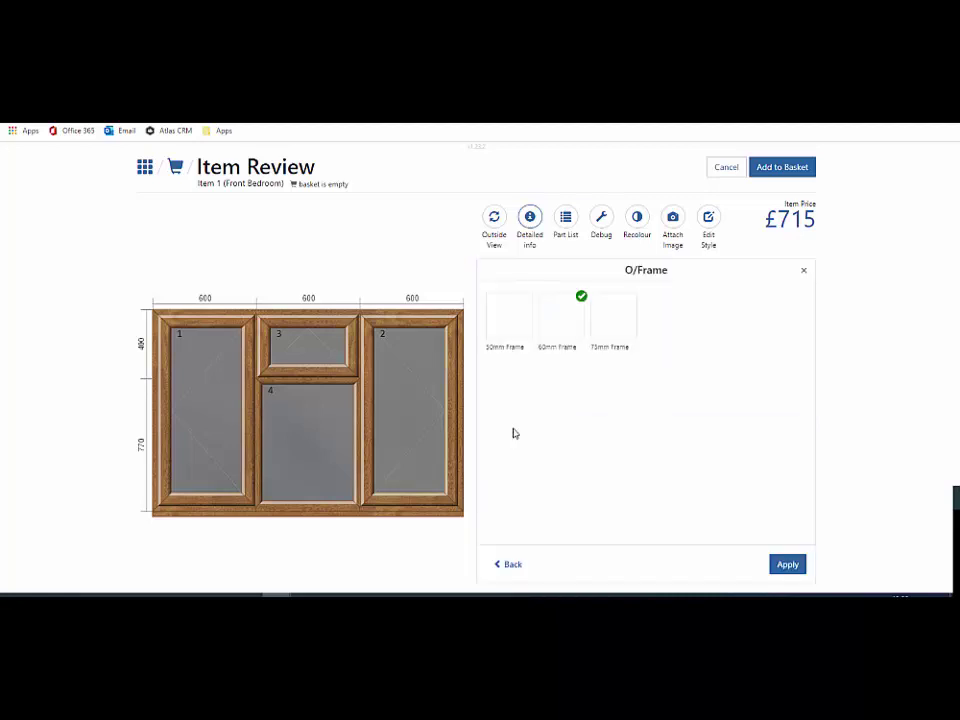
pyautogui.click(615, 320)
pyautogui.click(509, 322)
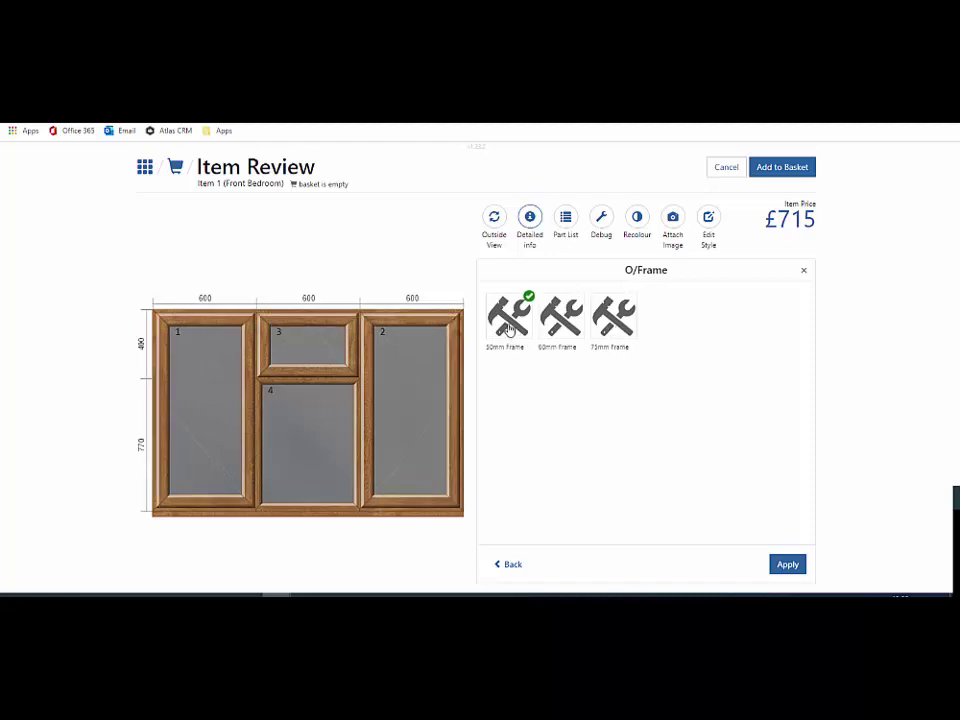
pyautogui.click(572, 328)
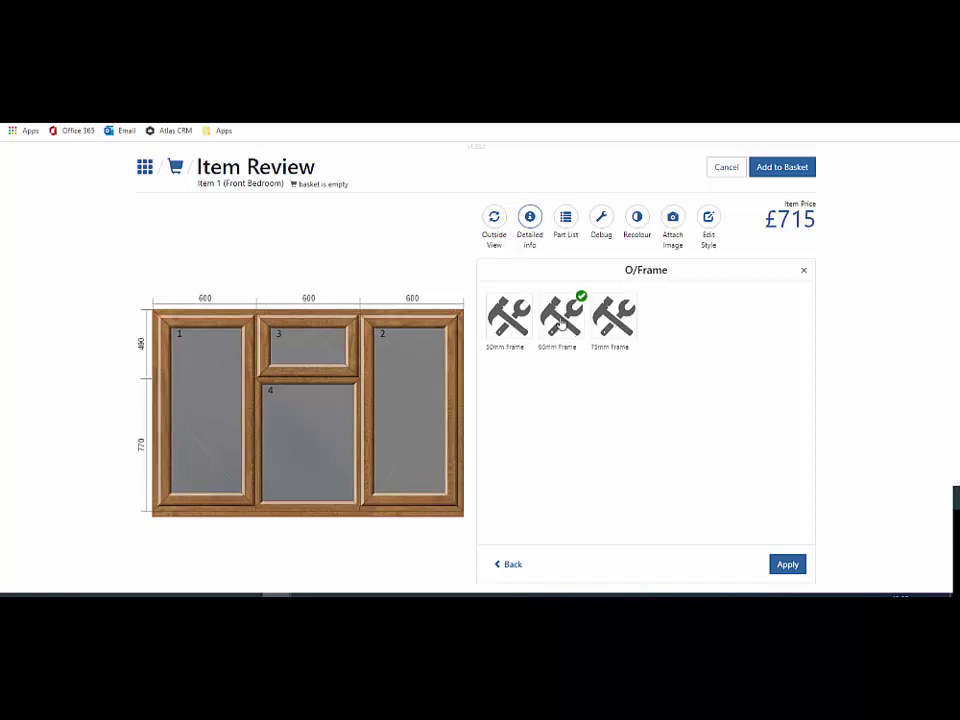
pyautogui.click(786, 565)
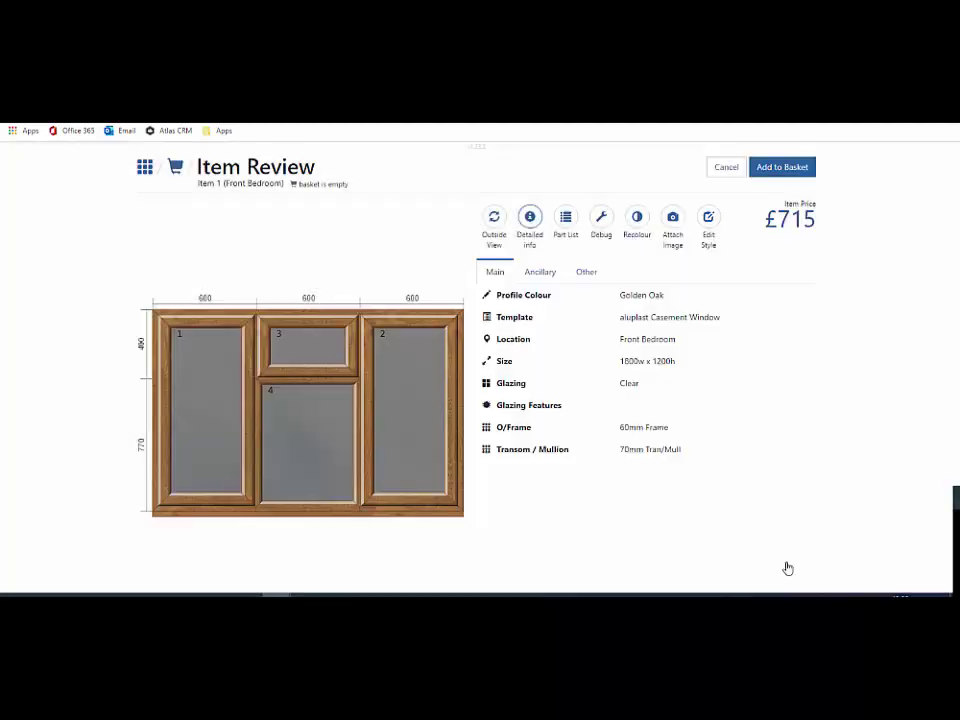
# Keep the transom/mullion at 70mm Tran/Mull after trying 80mm and 115mm bars
pyautogui.click(533, 452)
pyautogui.click(562, 322)
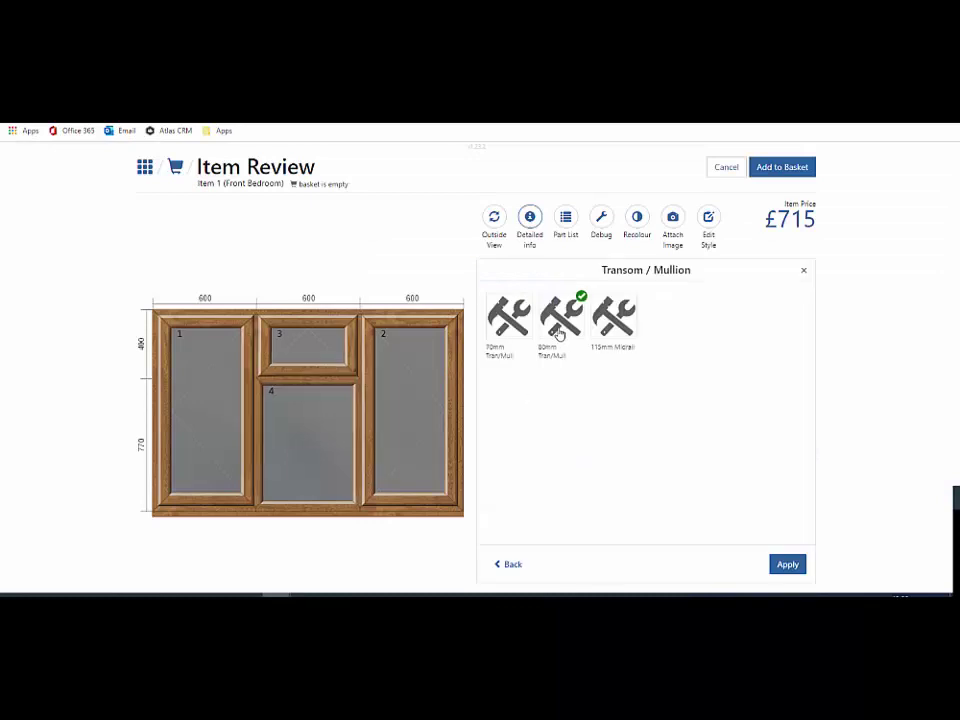
pyautogui.click(618, 328)
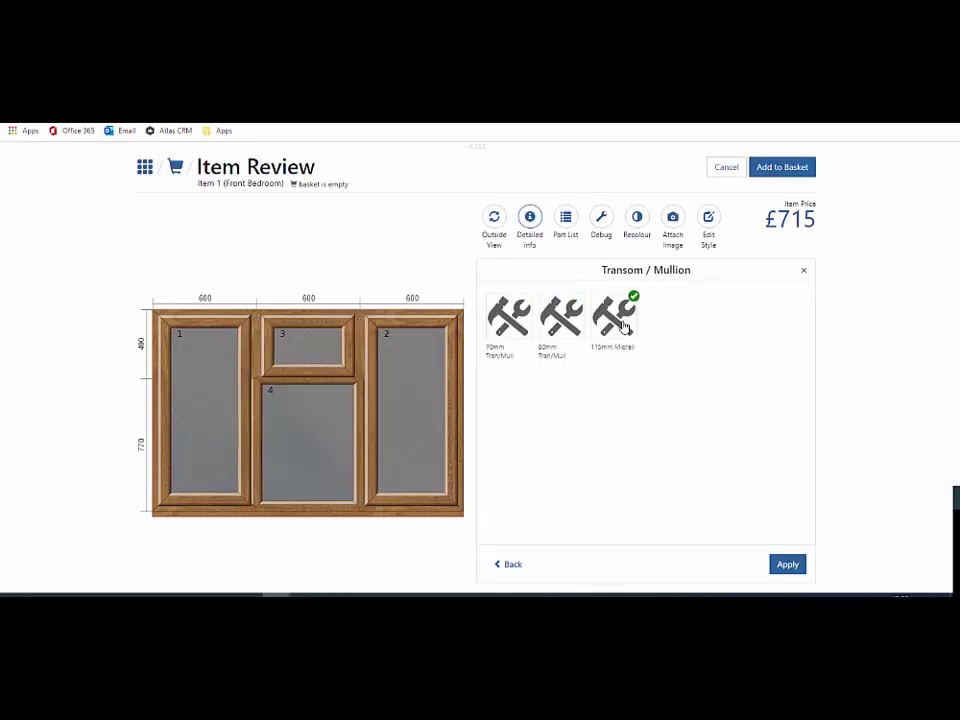
pyautogui.click(508, 318)
pyautogui.click(782, 567)
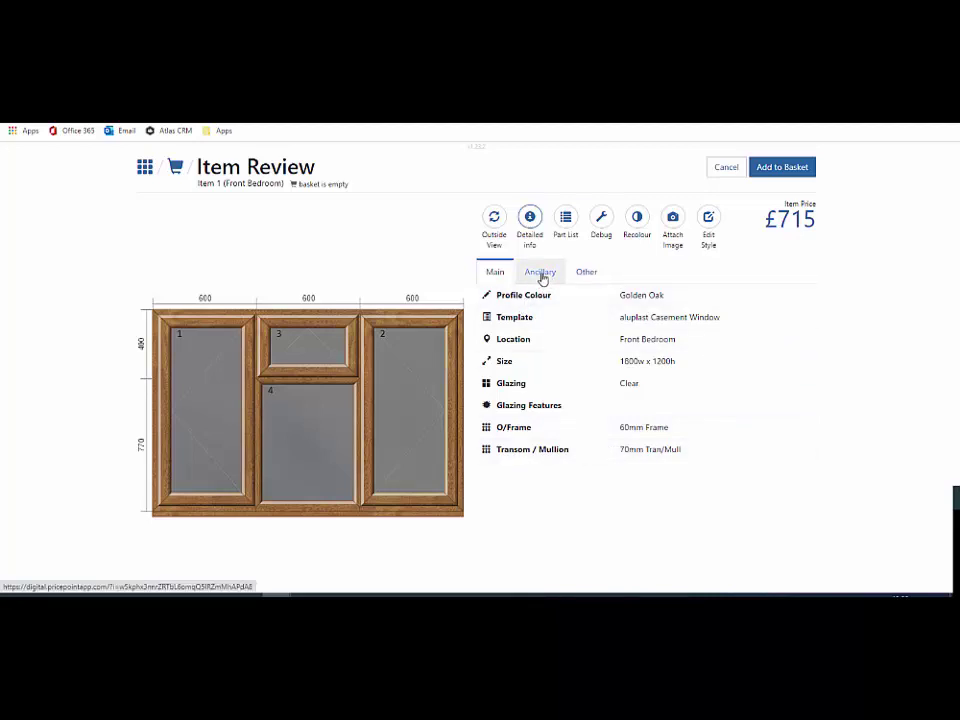
# Review the Ancillary sash vent and T/H handle options, leaving them unchanged
pyautogui.click(541, 275)
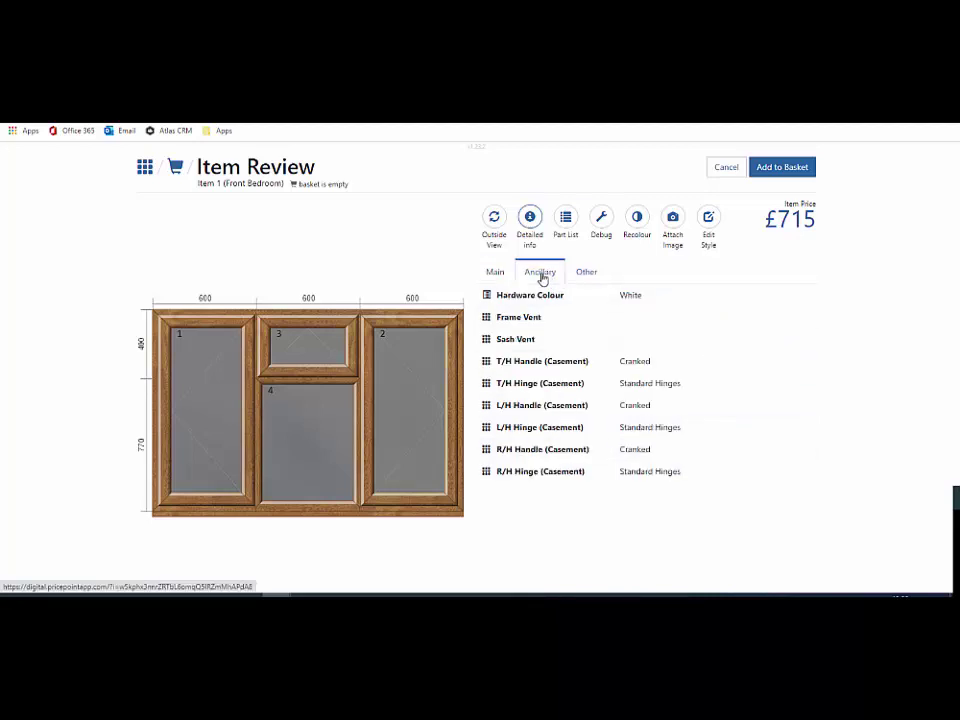
pyautogui.click(525, 342)
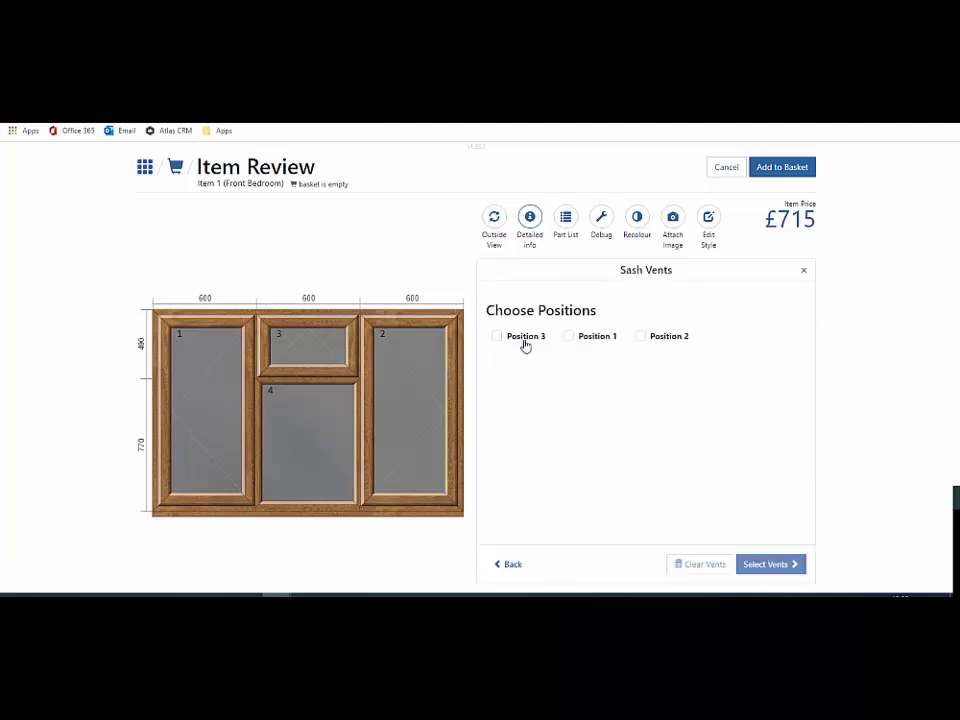
pyautogui.click(805, 272)
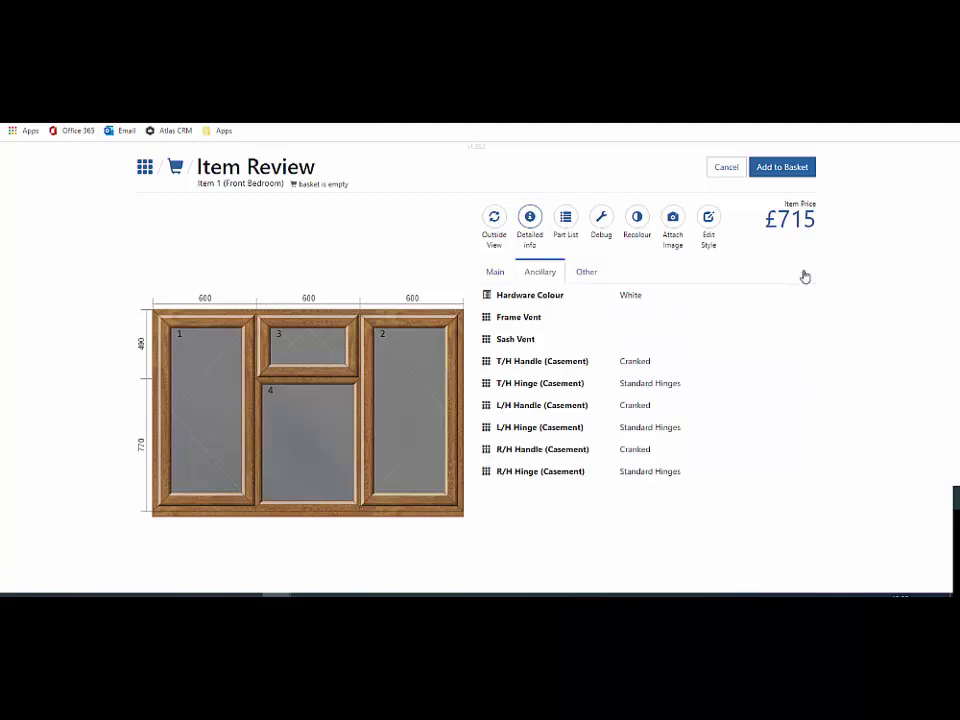
pyautogui.click(502, 366)
pyautogui.click(560, 320)
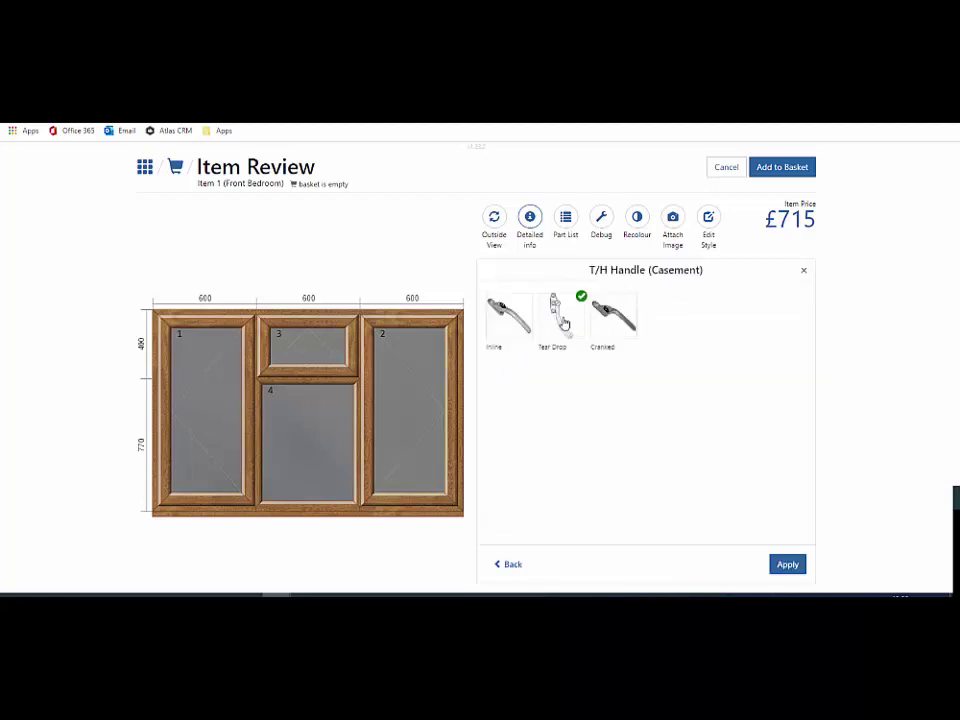
pyautogui.click(612, 320)
pyautogui.click(510, 322)
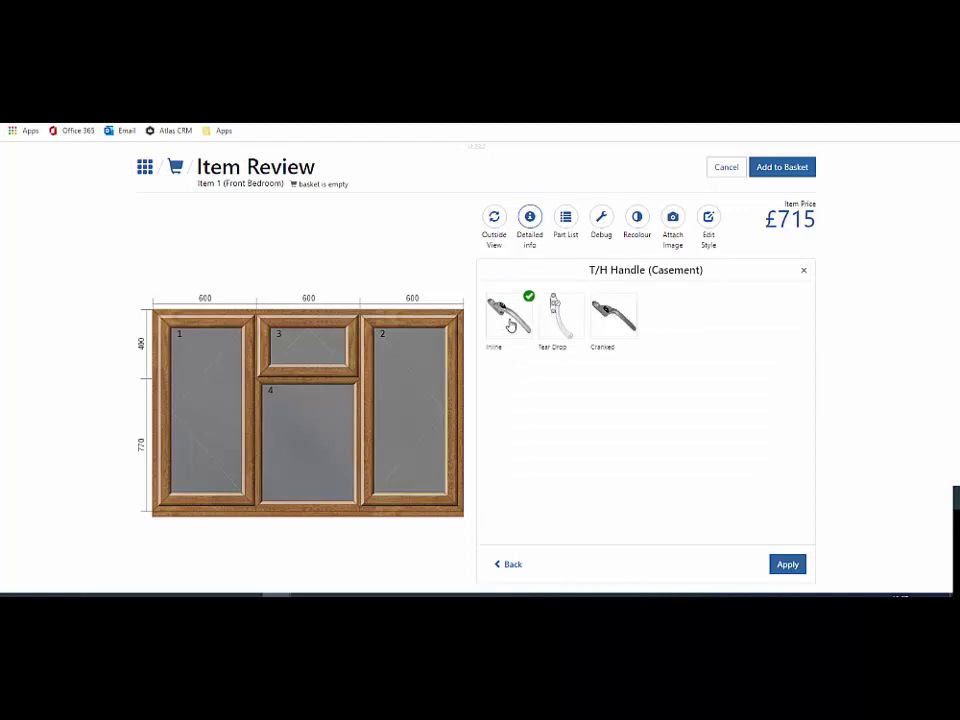
pyautogui.click(804, 273)
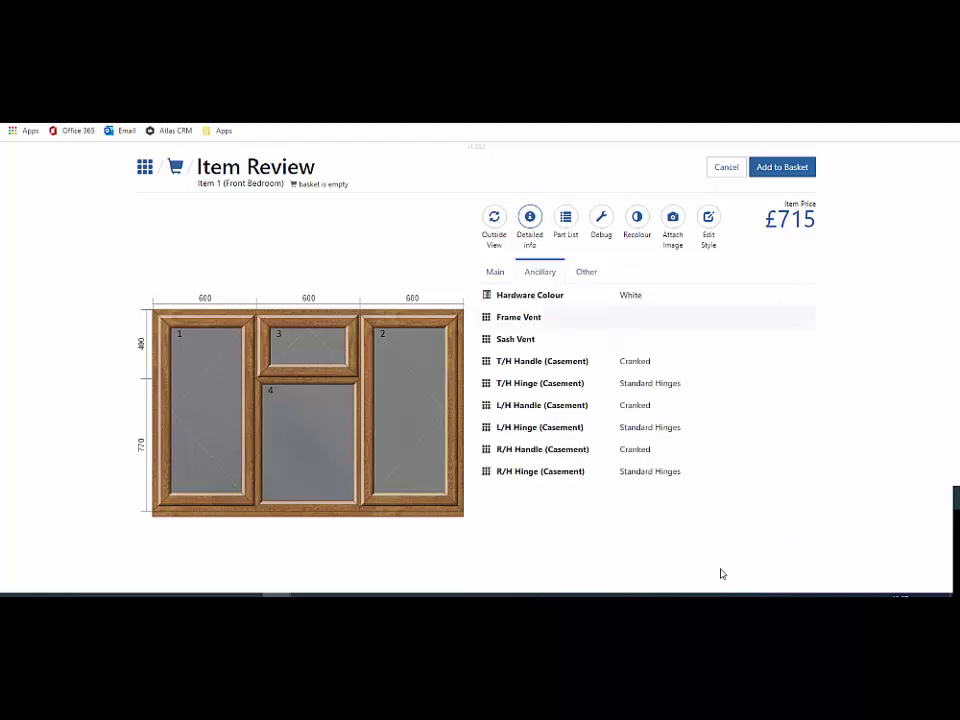
# Fit Egress Hinges to the right-hand casement sash
pyautogui.click(528, 474)
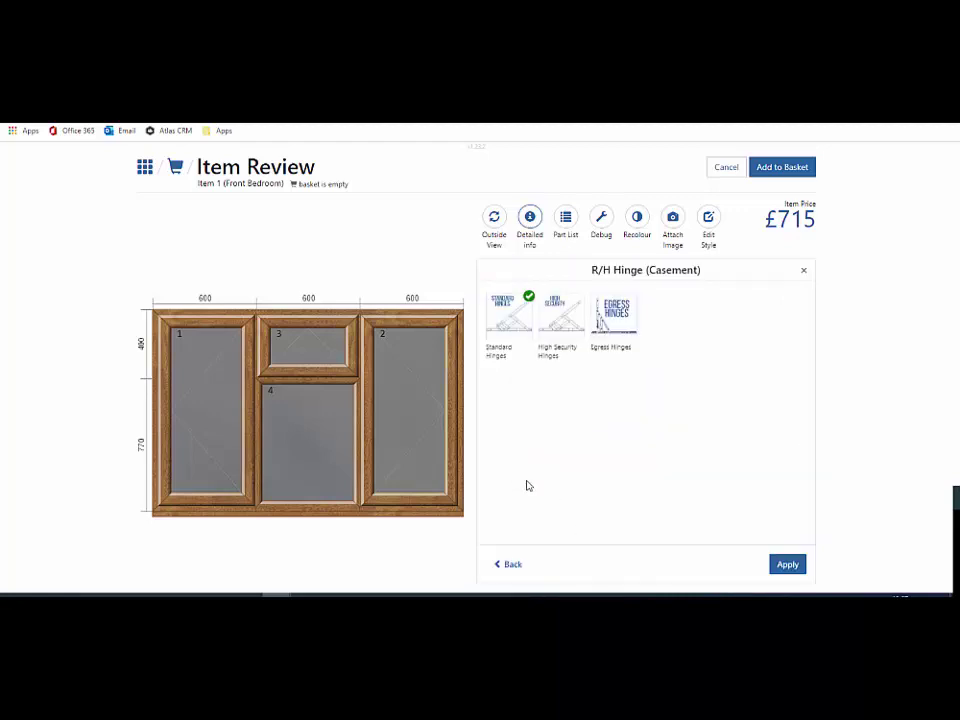
pyautogui.click(616, 322)
pyautogui.click(789, 565)
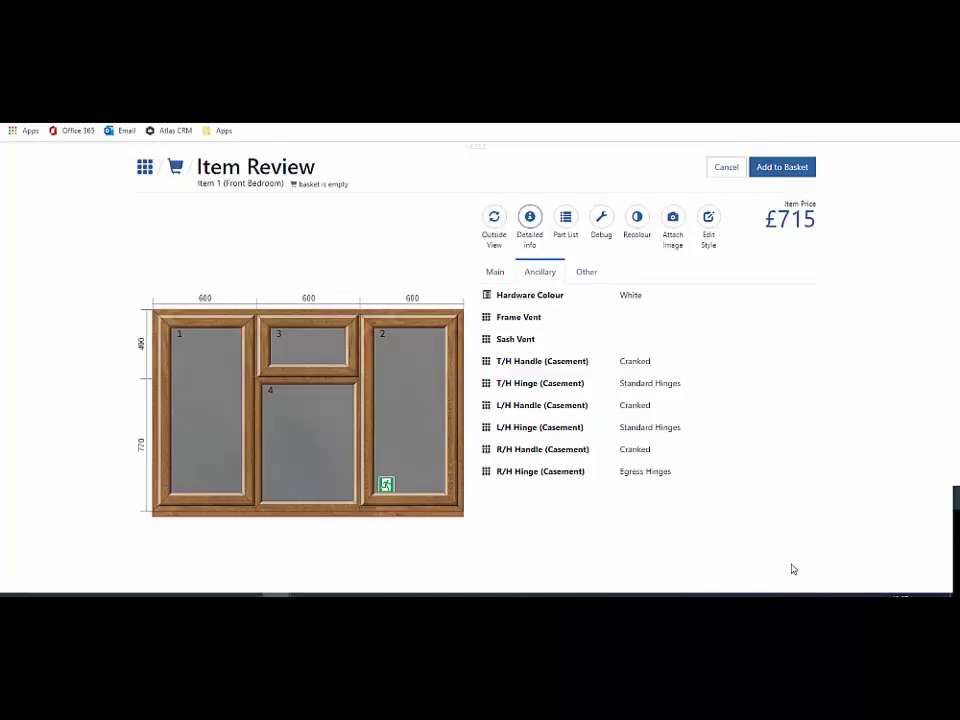
# Replace the 'Not Required' item note with 're fit blinds', then go back to the Main tab
pyautogui.click(587, 278)
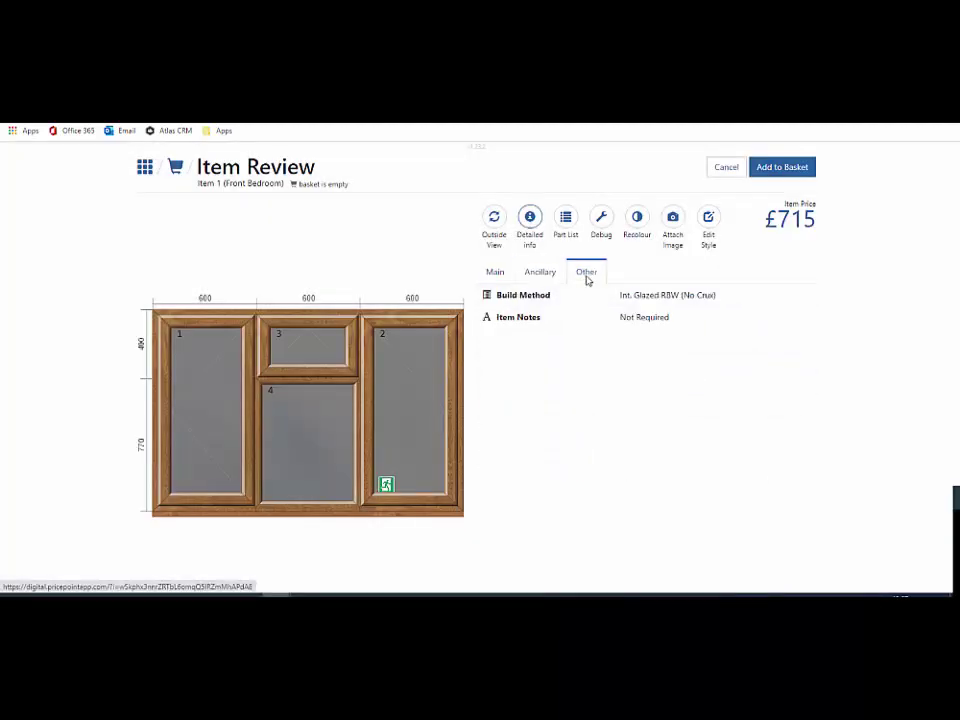
pyautogui.click(528, 322)
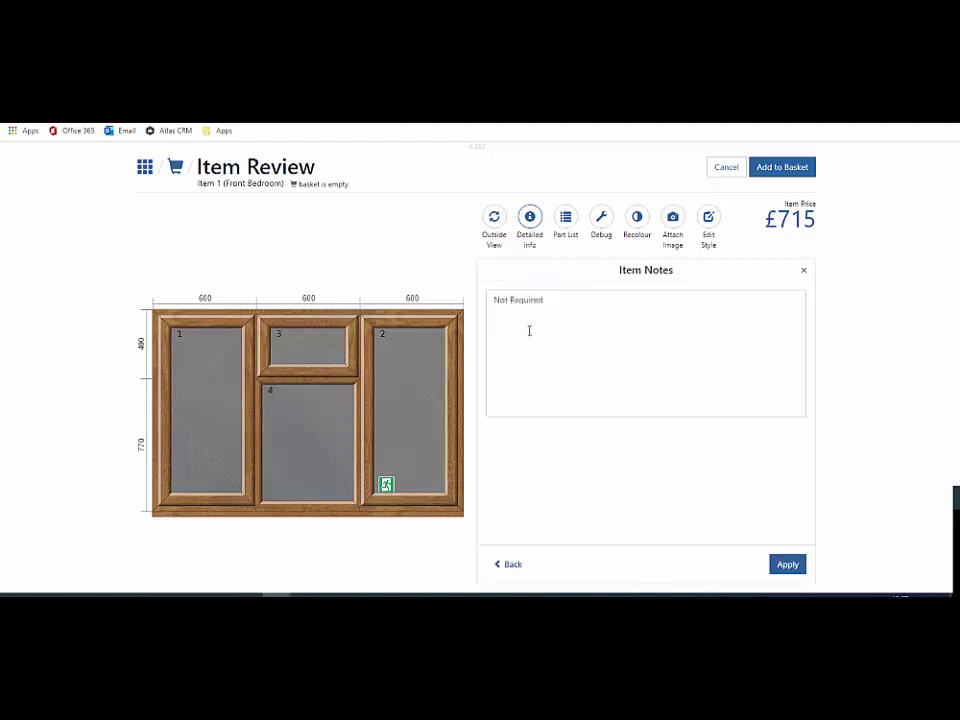
pyautogui.moveTo(558, 307); pyautogui.dragTo(458, 302)
pyautogui.write('re fit blinds')
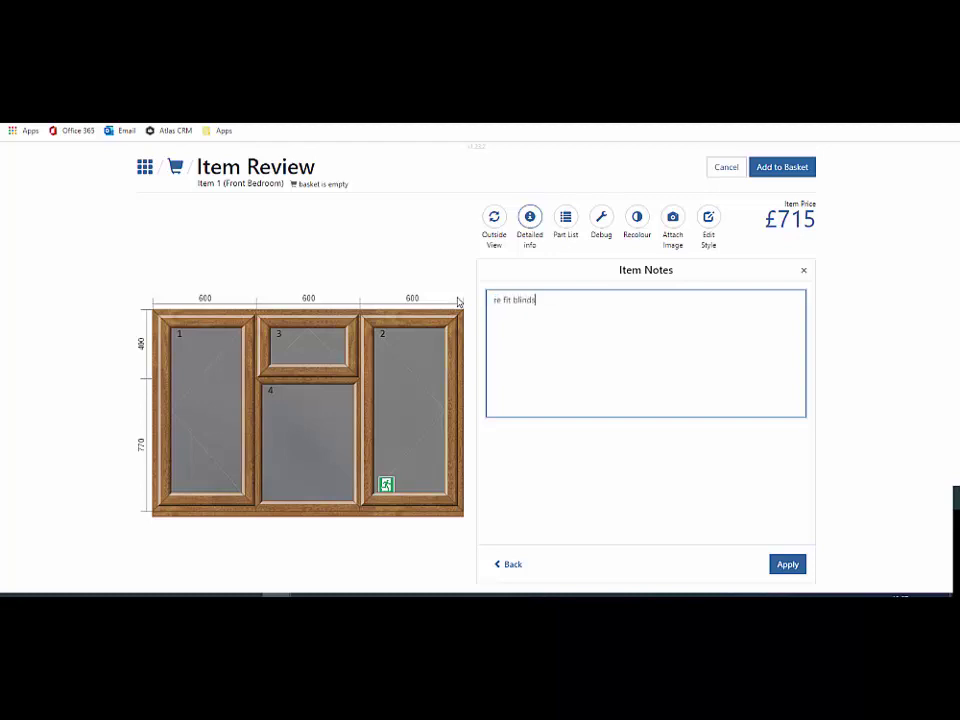
pyautogui.click(786, 568)
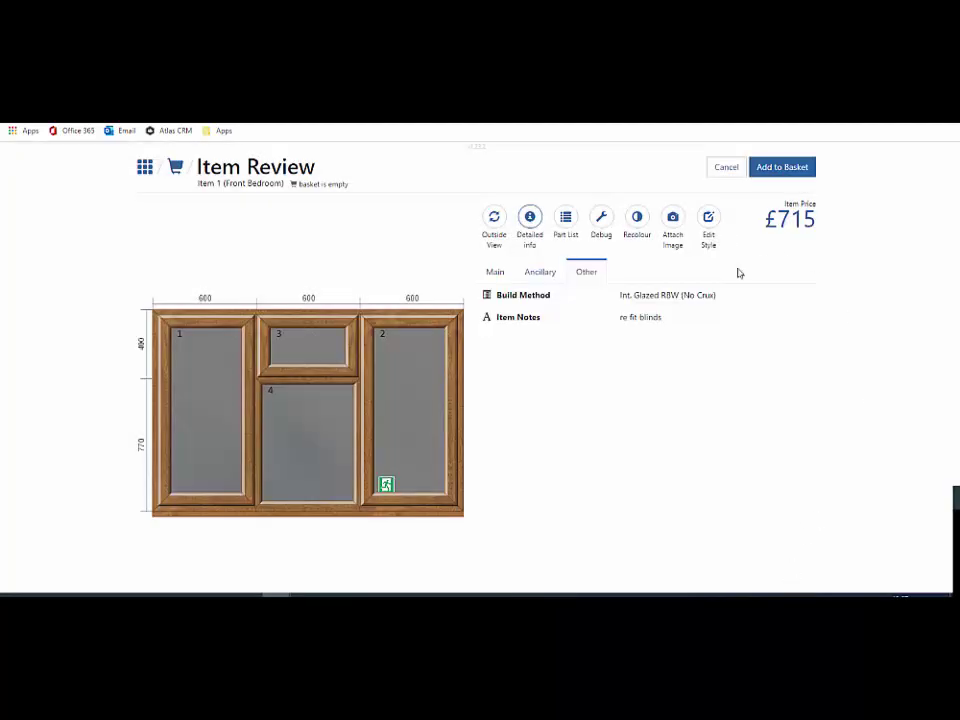
pyautogui.click(496, 279)
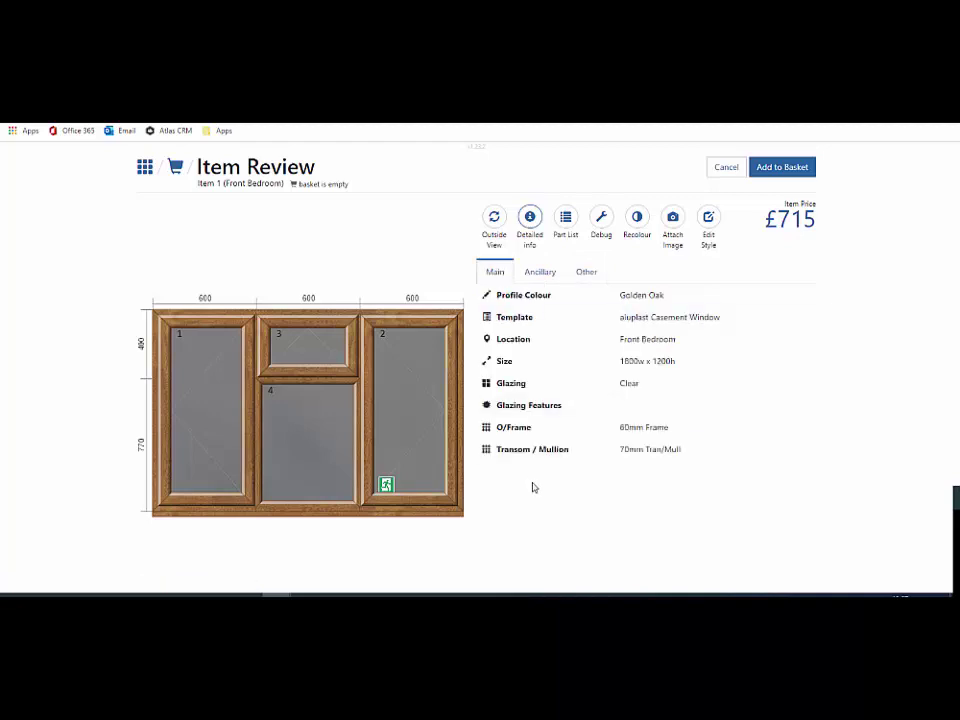
pyautogui.click(674, 221)
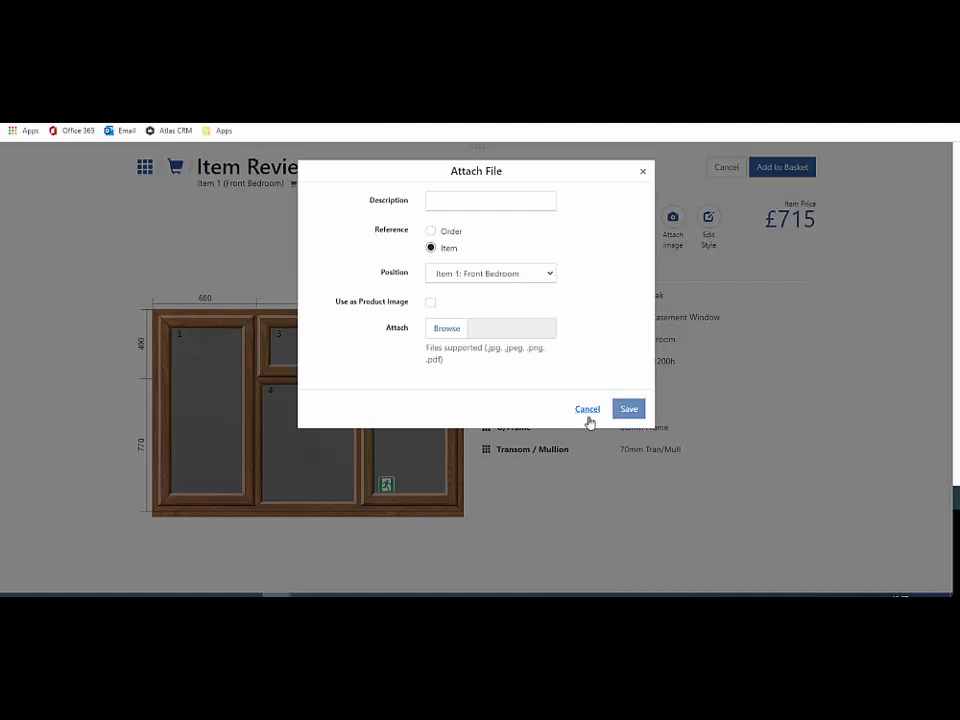
pyautogui.click(642, 172)
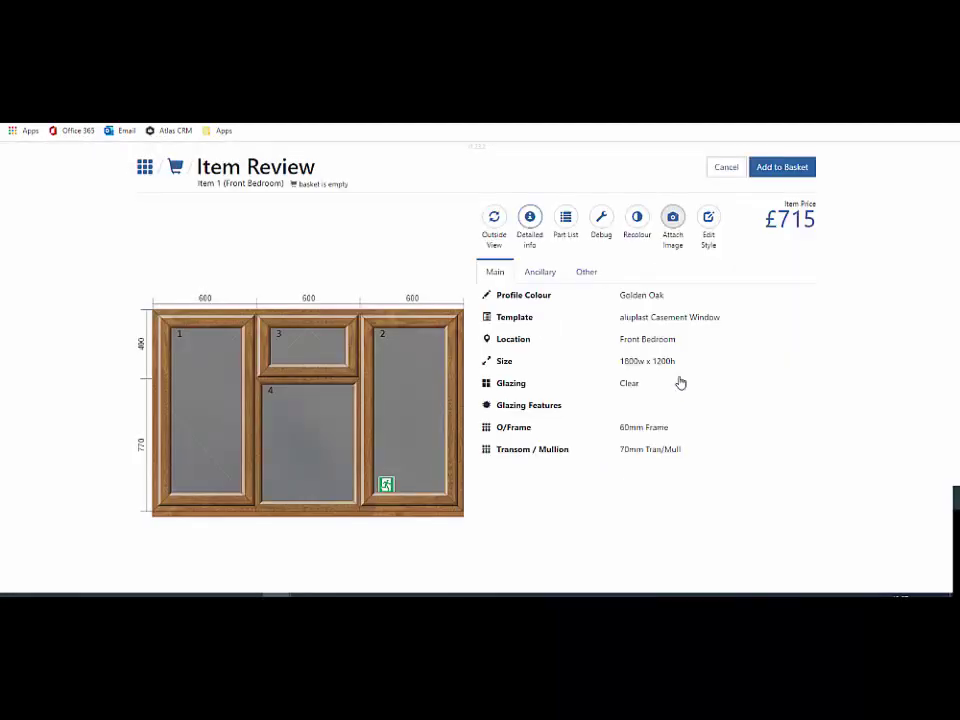
pyautogui.click(494, 220)
pyautogui.click(494, 220)
pyautogui.click(494, 220)
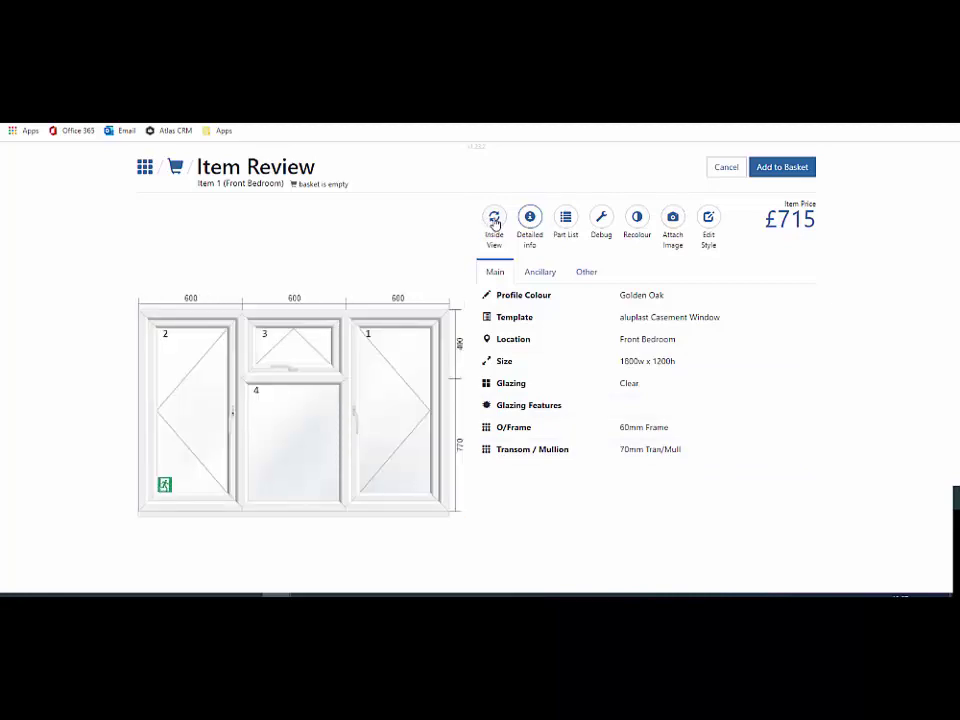
pyautogui.click(494, 220)
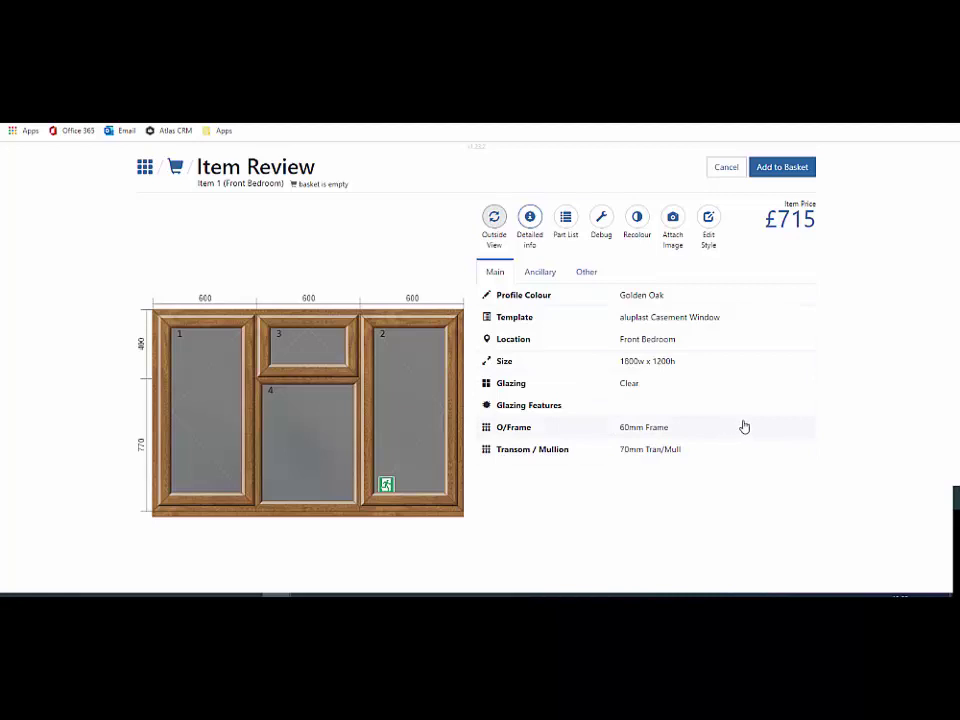